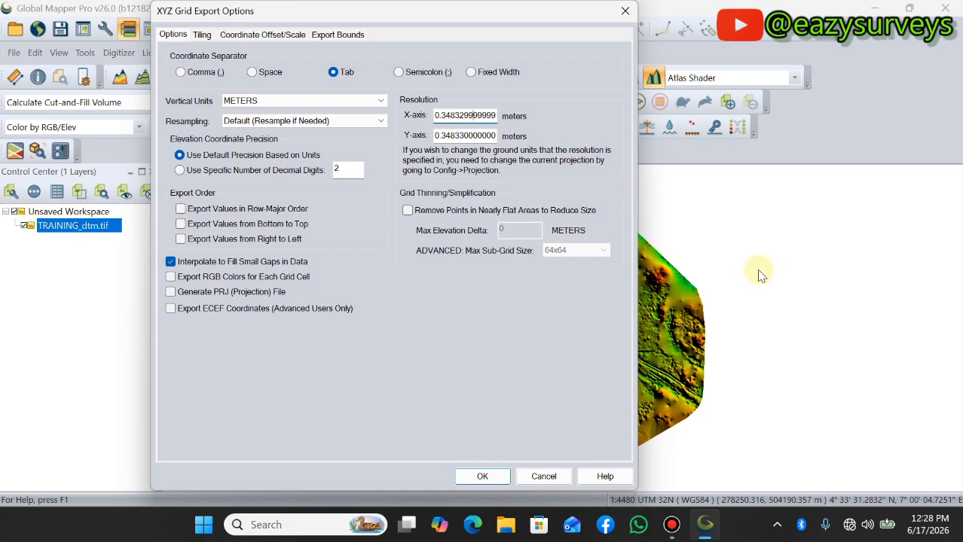
Review the X and Y resolution and the resampling methods for the XYZ grid export, keeping Default (Resample if Needed)
{"action": "left_click", "coordinate": [452, 136]}
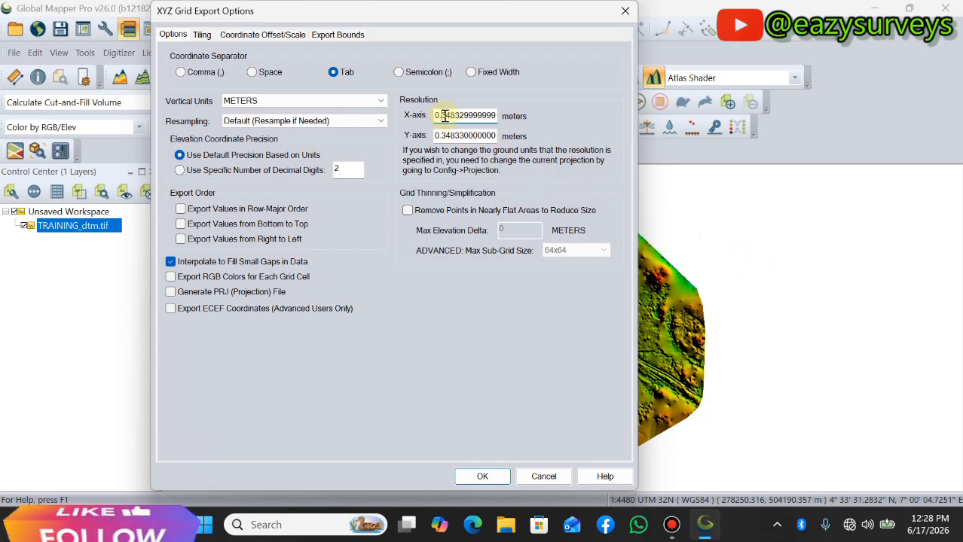
{"action": "left_click_drag", "start_coordinate": [442, 115], "coordinate": [480, 111]}
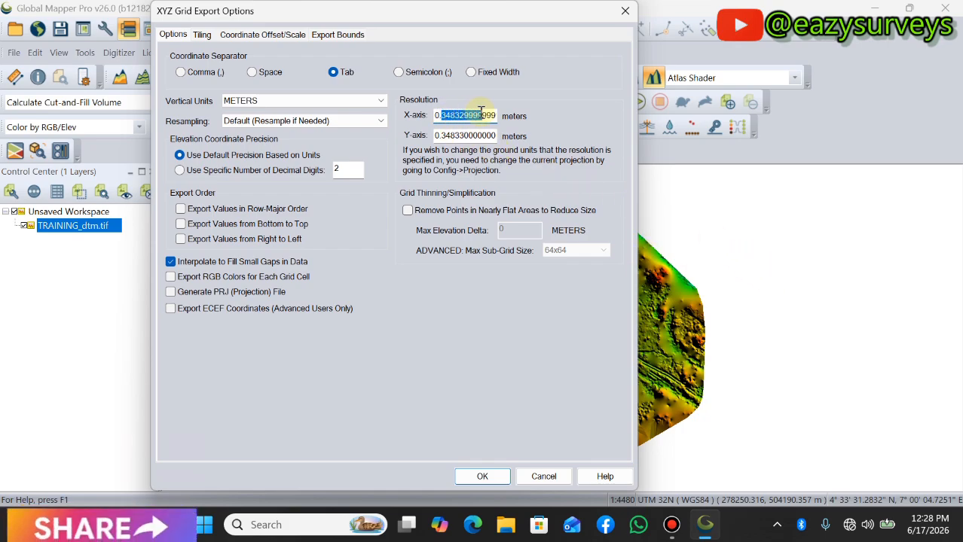
{"action": "double_click", "coordinate": [444, 138]}
{"action": "left_click", "coordinate": [379, 122]}
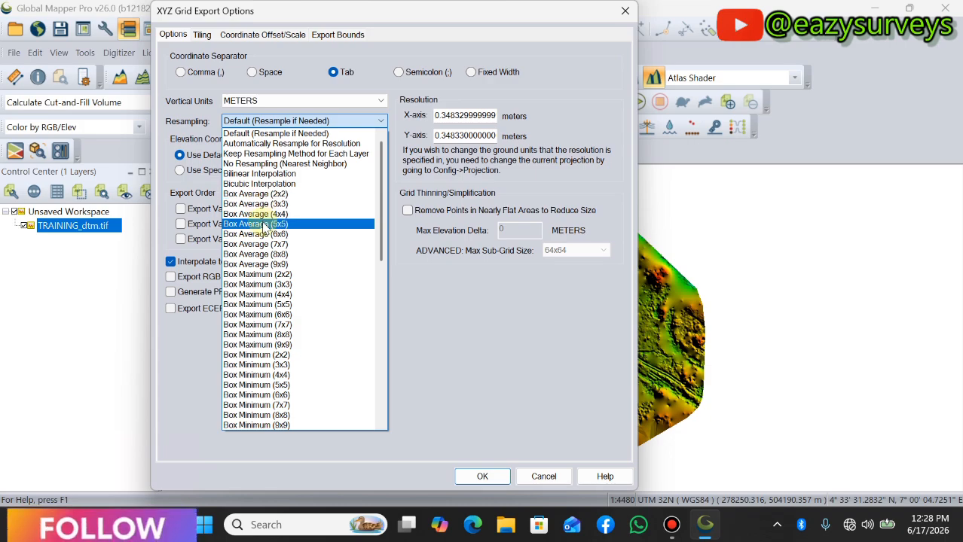
{"action": "left_click", "coordinate": [286, 133]}
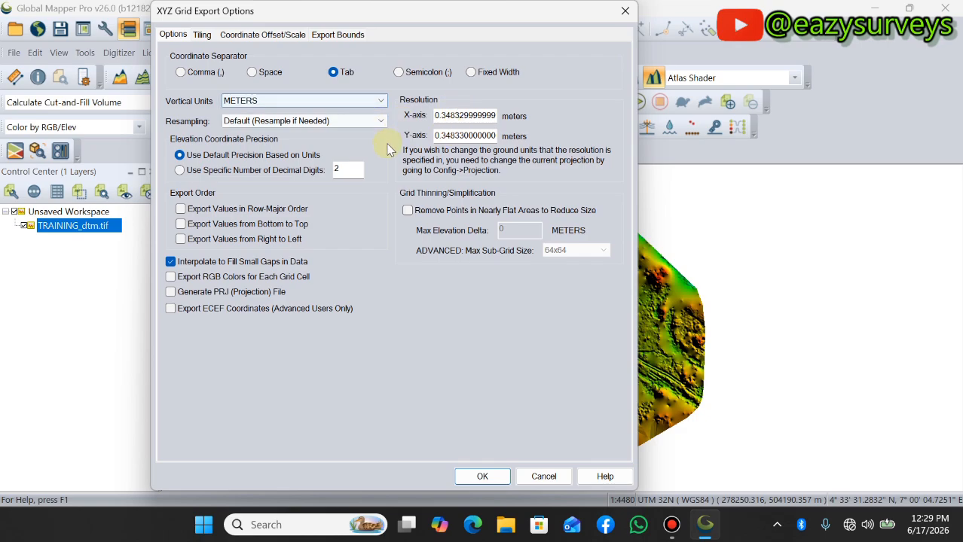
{"action": "left_click", "coordinate": [347, 124]}
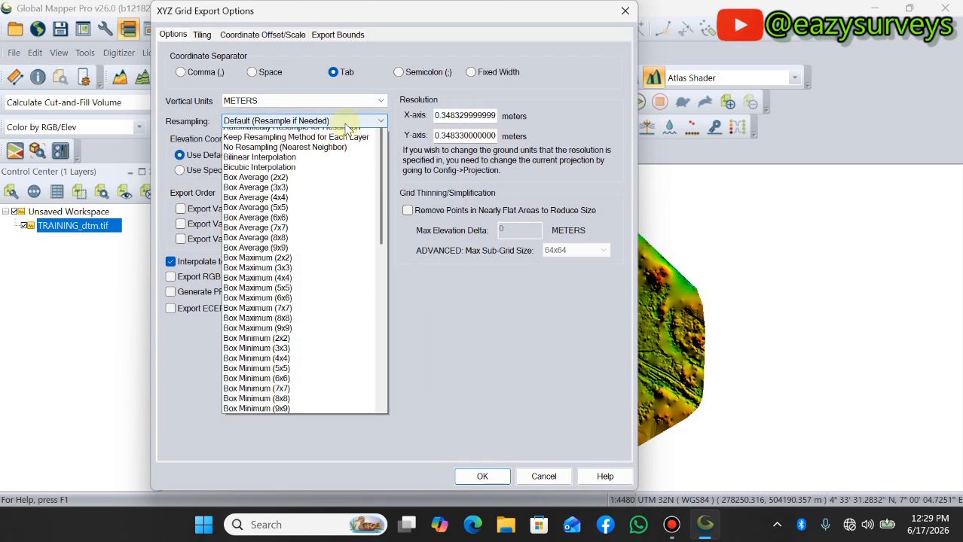
{"action": "left_click", "coordinate": [346, 124]}
{"action": "left_click", "coordinate": [350, 123]}
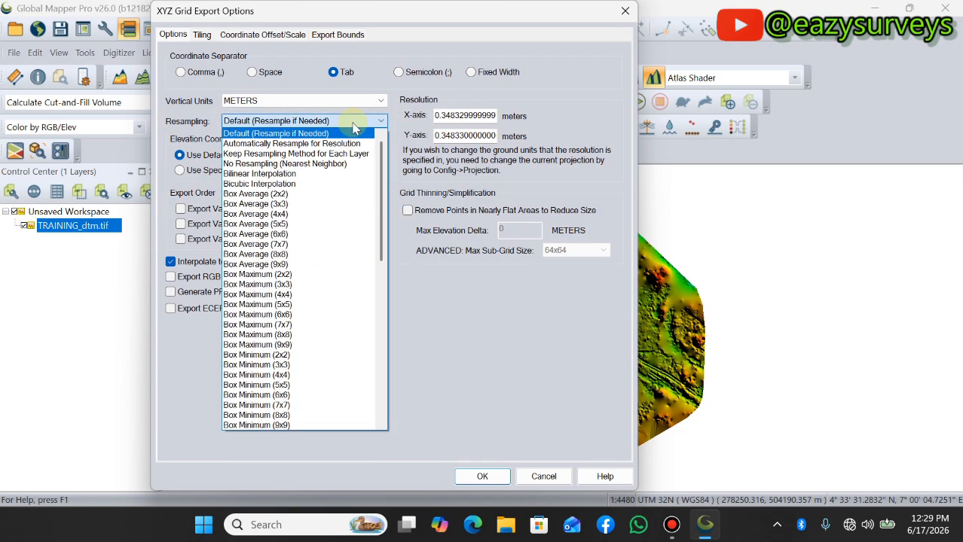
{"action": "left_click", "coordinate": [350, 123]}
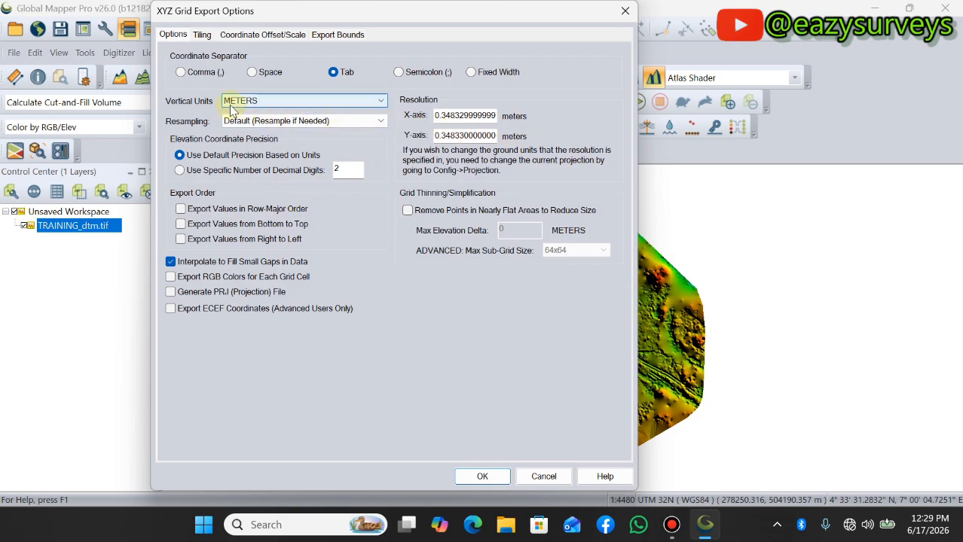
Keep the vertical units in METERS and export the terrain to the Desktop as the XYZ grid file DTM_EXTRACT
{"action": "left_click", "coordinate": [308, 98]}
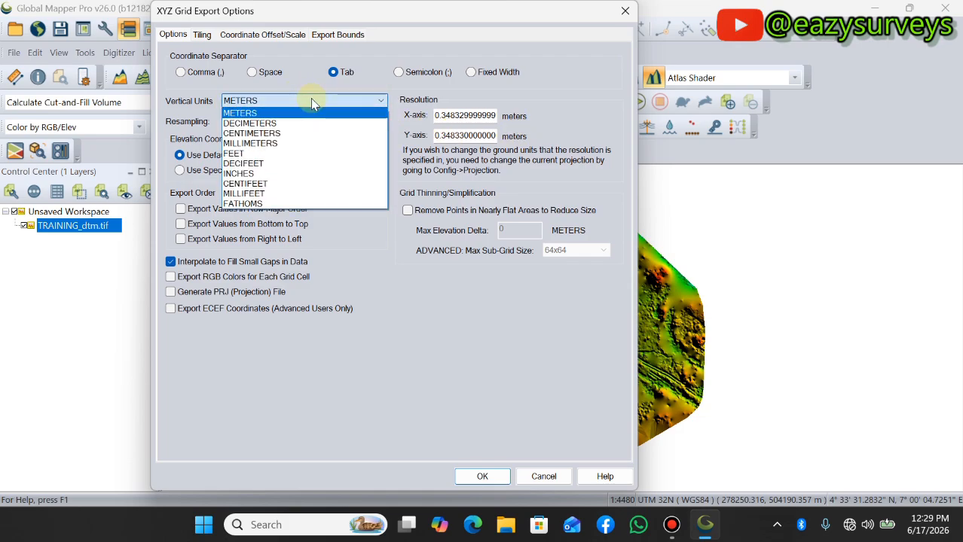
{"action": "left_click", "coordinate": [311, 98]}
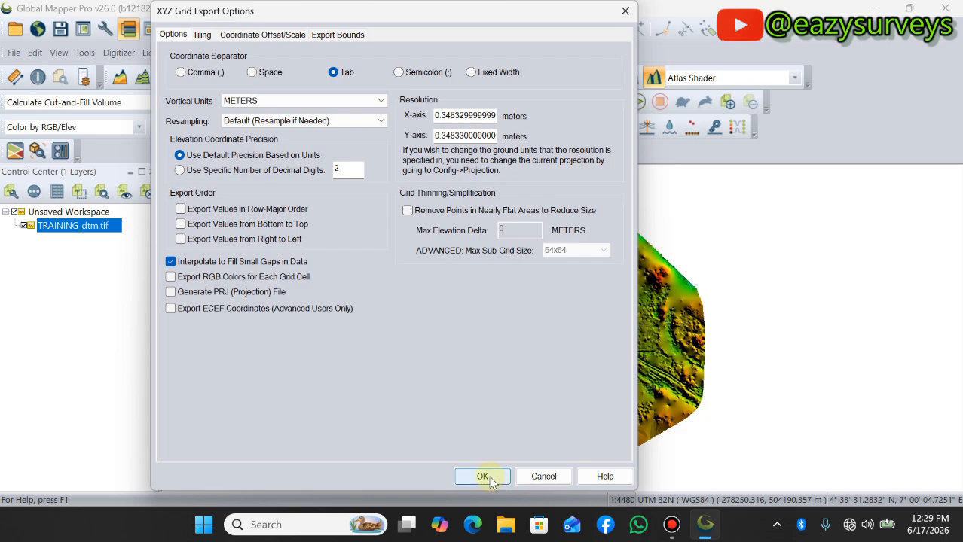
{"action": "left_click", "coordinate": [486, 481]}
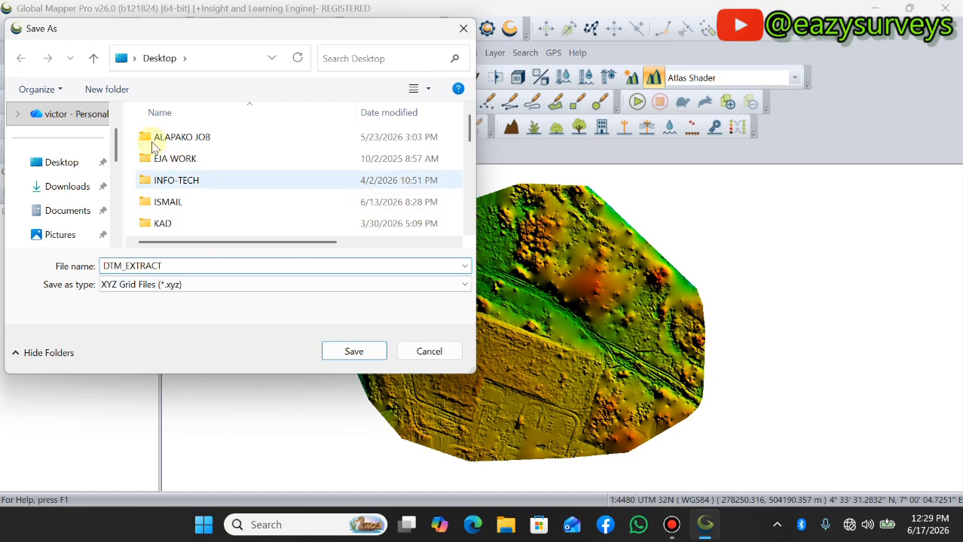
{"action": "left_click", "coordinate": [350, 351]}
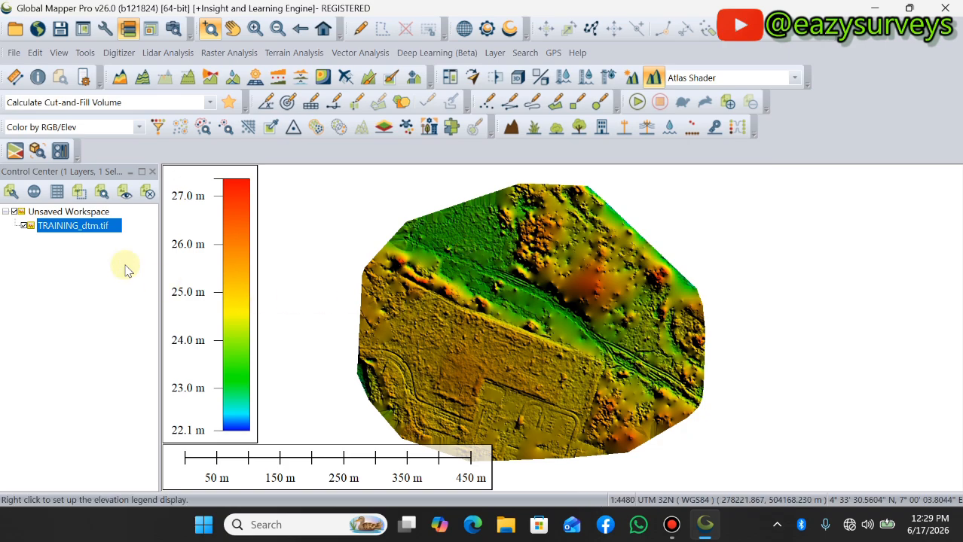
Open the exported DTM_EXTRACT file from the desktop in Notepad
{"action": "left_click", "coordinate": [876, 10]}
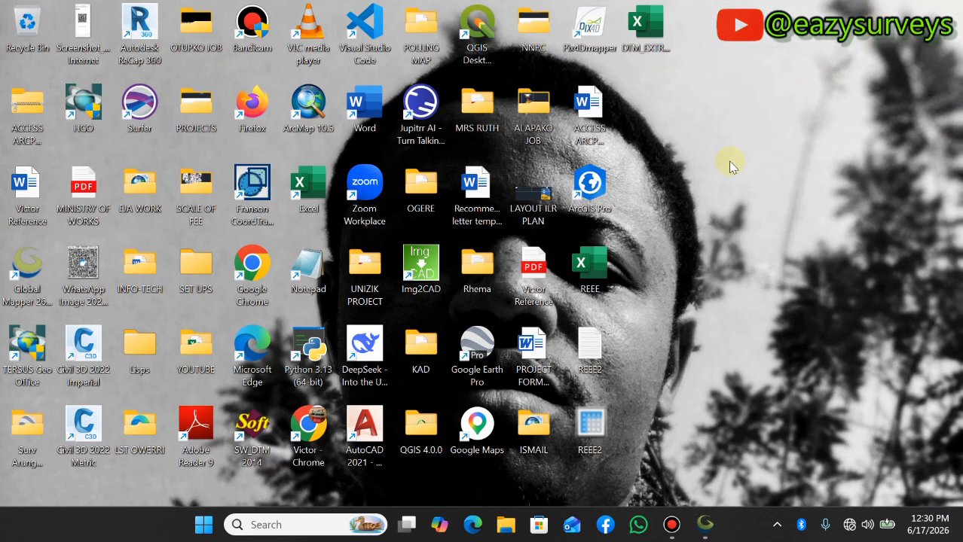
{"action": "left_click", "coordinate": [649, 28]}
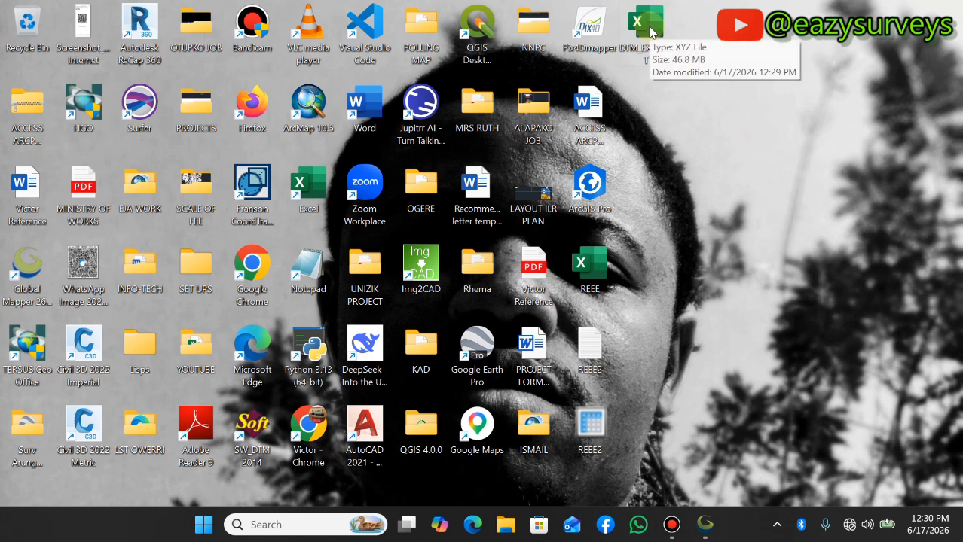
{"action": "right_click", "coordinate": [650, 29]}
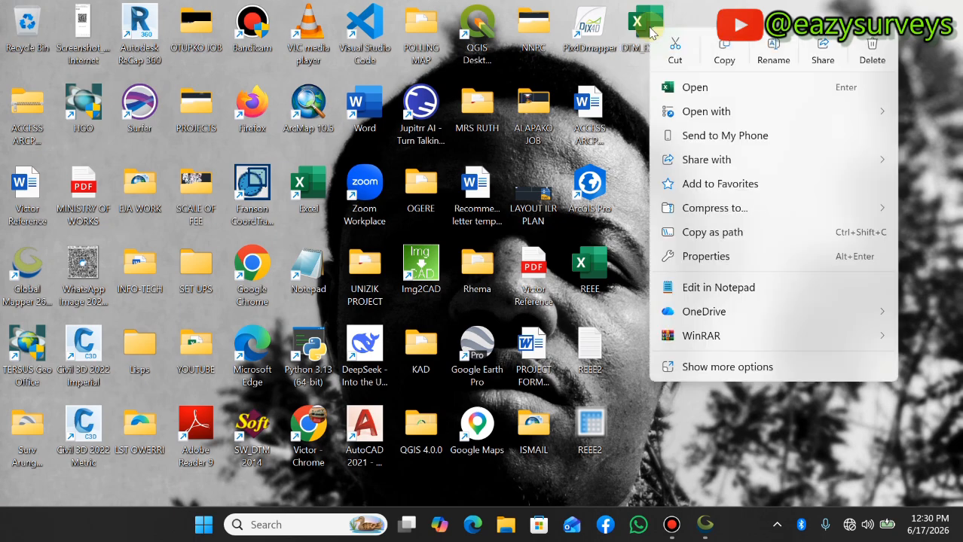
{"action": "mouse_move", "coordinate": [693, 111]}
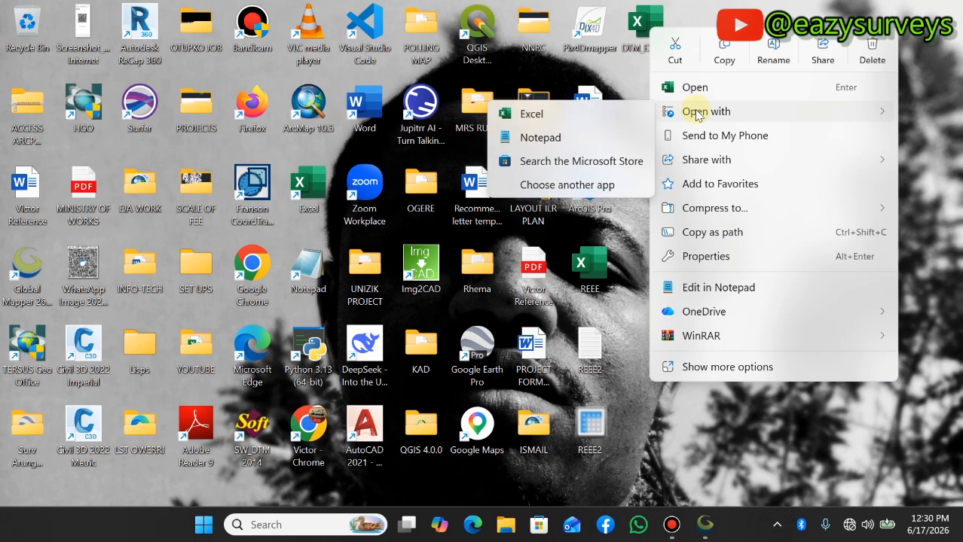
{"action": "left_click", "coordinate": [518, 138]}
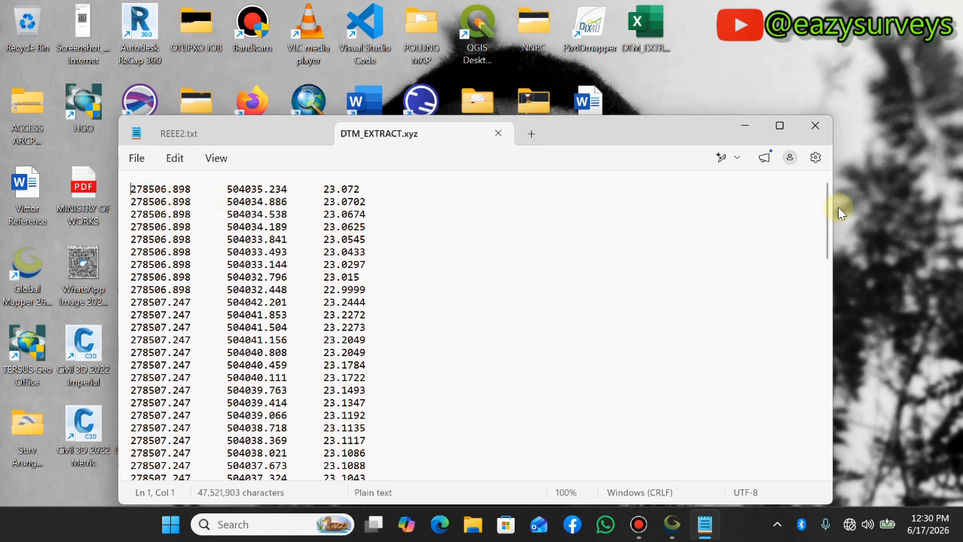
Examine the exported coordinate and elevation rows through to the end of the file, checking the line number
{"action": "left_click_drag", "start_coordinate": [826, 210], "coordinate": [825, 499]}
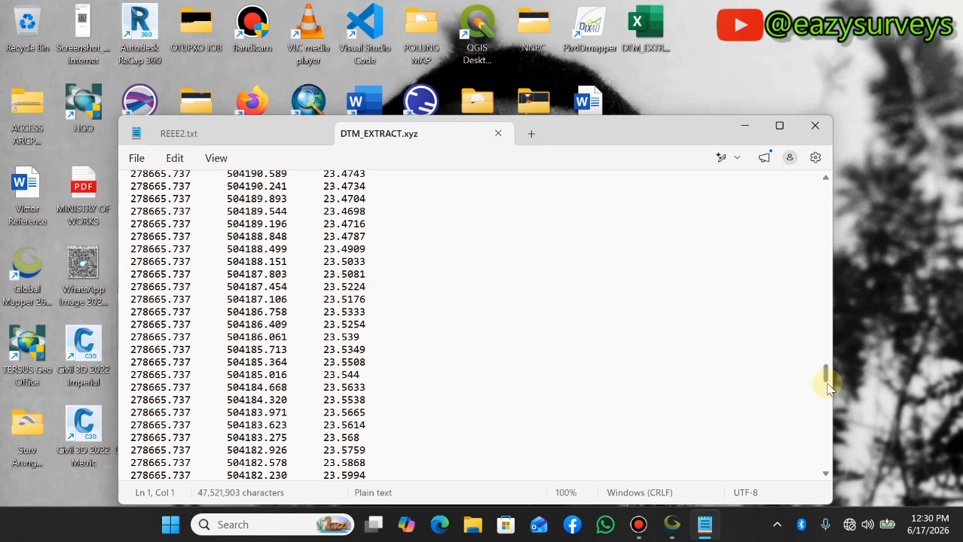
{"action": "left_click_drag", "start_coordinate": [826, 388], "coordinate": [826, 459]}
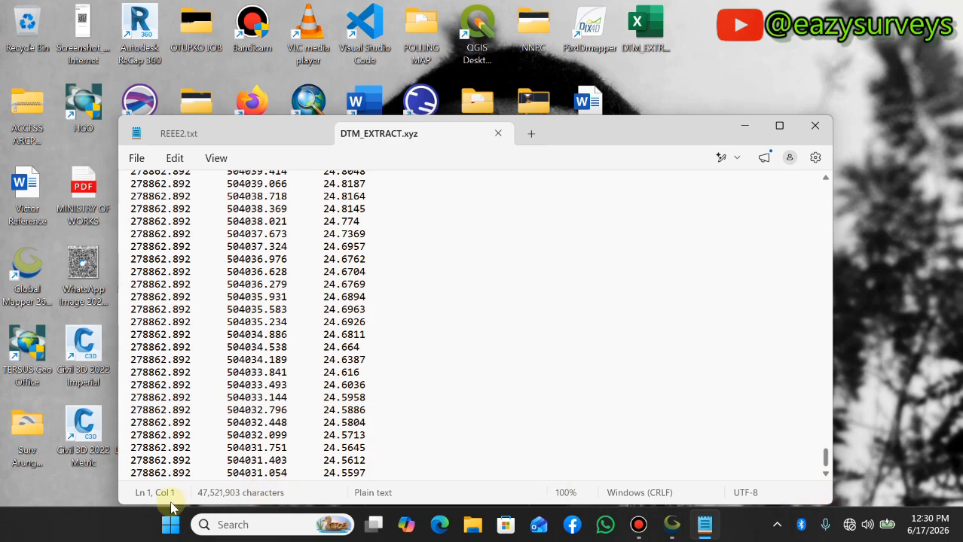
{"action": "left_click", "coordinate": [148, 475]}
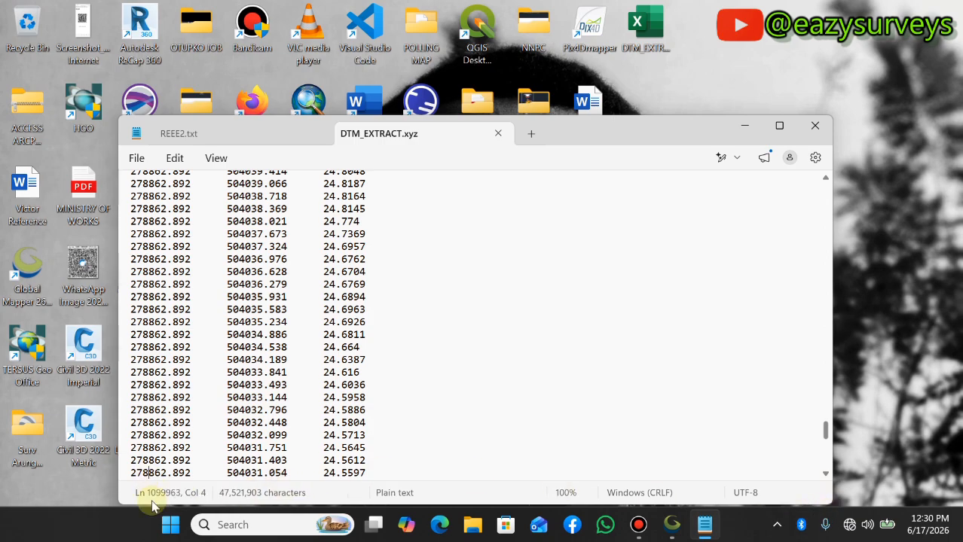
{"action": "scroll", "coordinate": [150, 458], "scroll_direction": "down", "scroll_amount": 12}
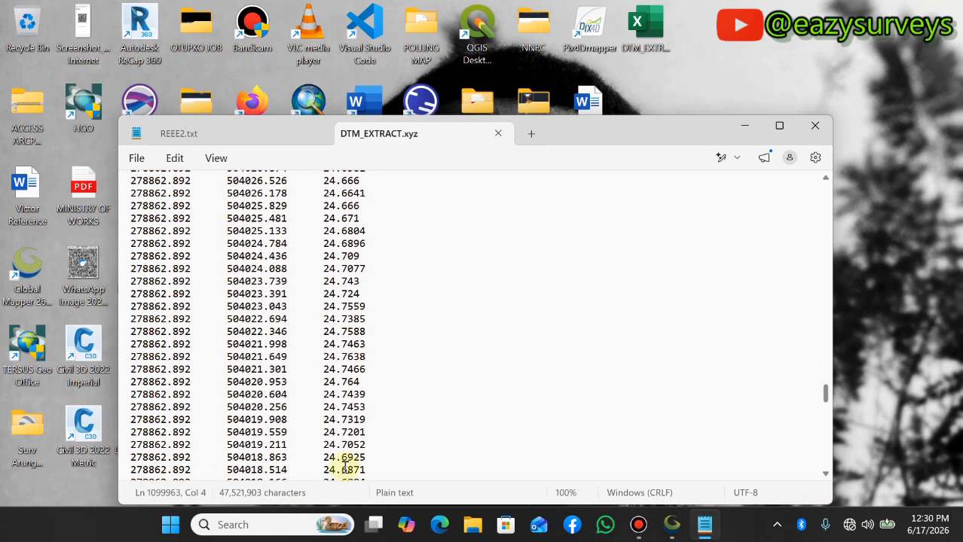
{"action": "left_click_drag", "start_coordinate": [822, 388], "coordinate": [825, 452]}
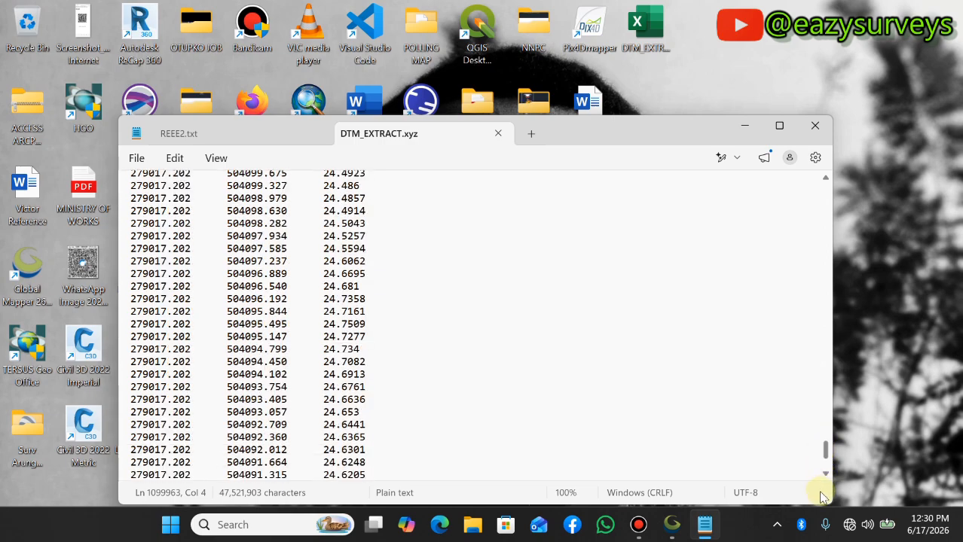
{"action": "left_click_drag", "start_coordinate": [821, 492], "coordinate": [818, 504]}
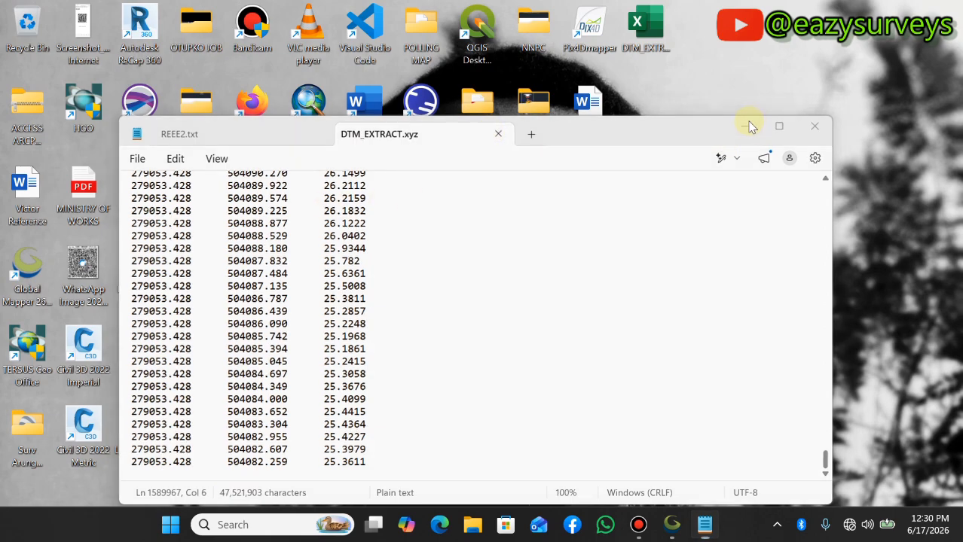
Save the coordinate list to the Desktop under the name DTM_EXTRACT, replacing the existing DTM_EXTRACT.xyz
{"action": "left_click", "coordinate": [747, 125]}
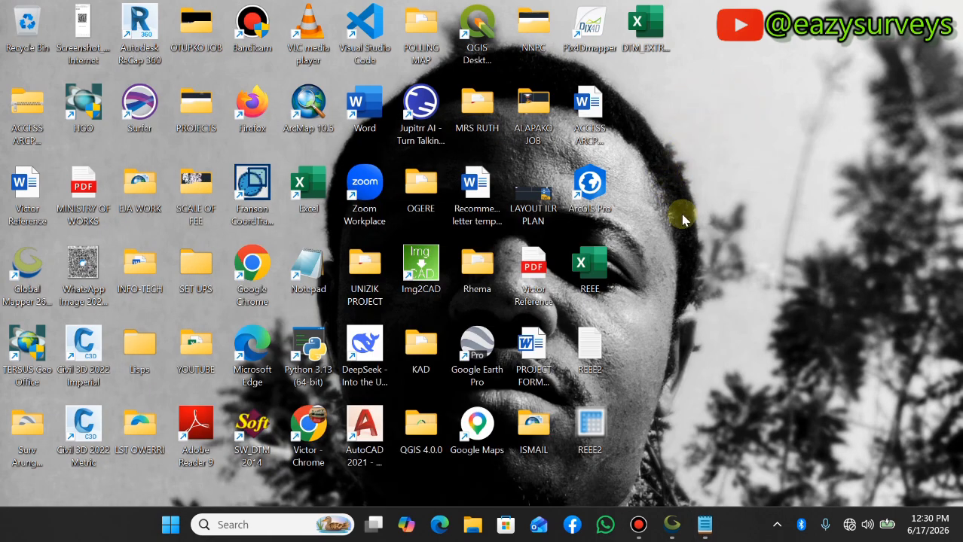
{"action": "left_click", "coordinate": [704, 526]}
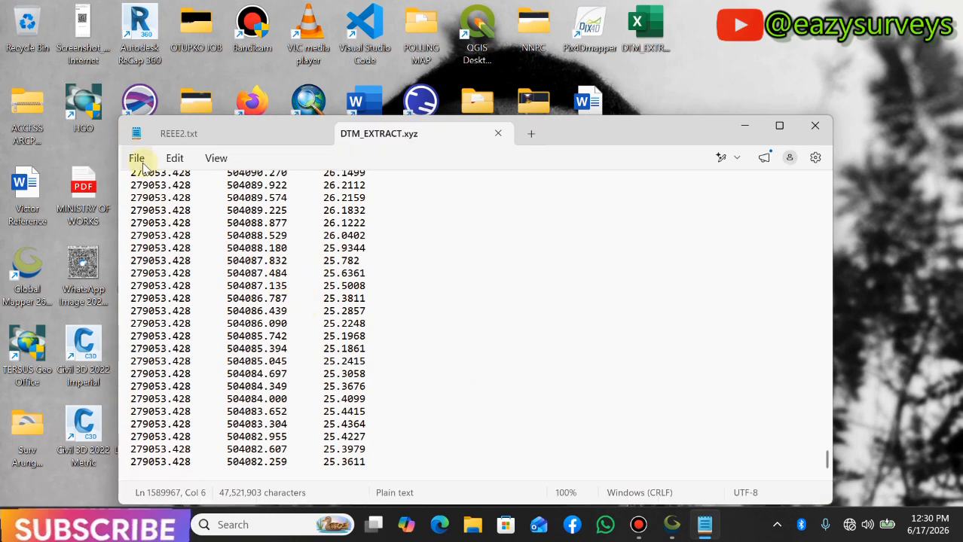
{"action": "left_click", "coordinate": [137, 158]}
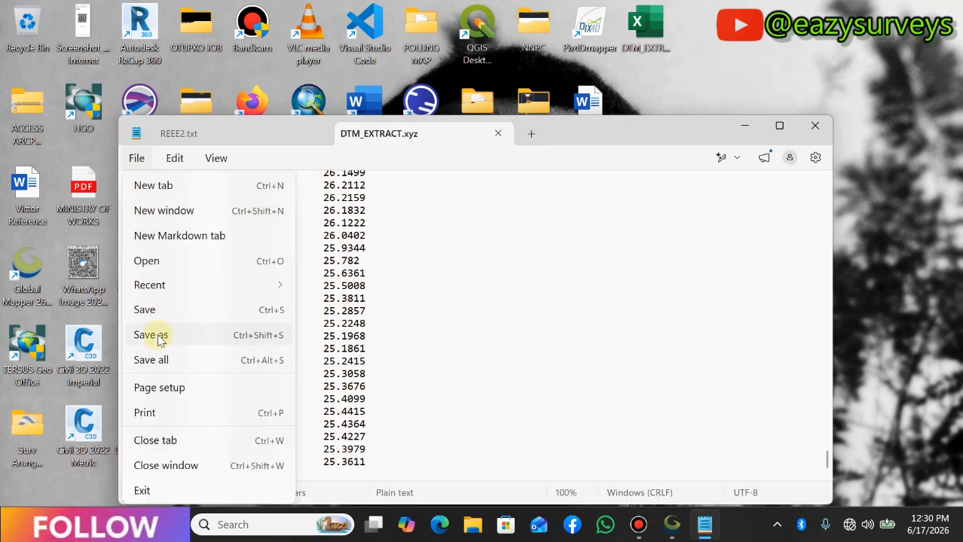
{"action": "left_click", "coordinate": [154, 335]}
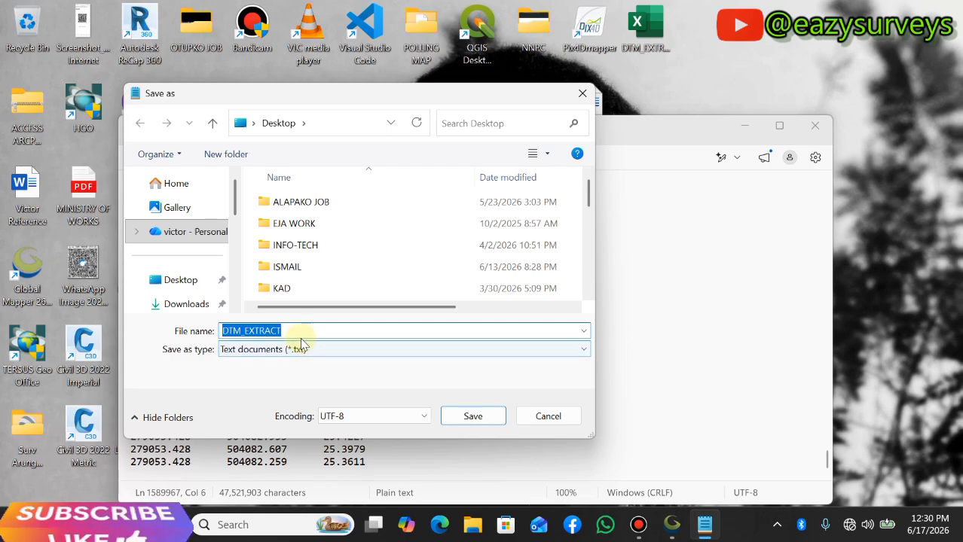
{"action": "left_click", "coordinate": [462, 416]}
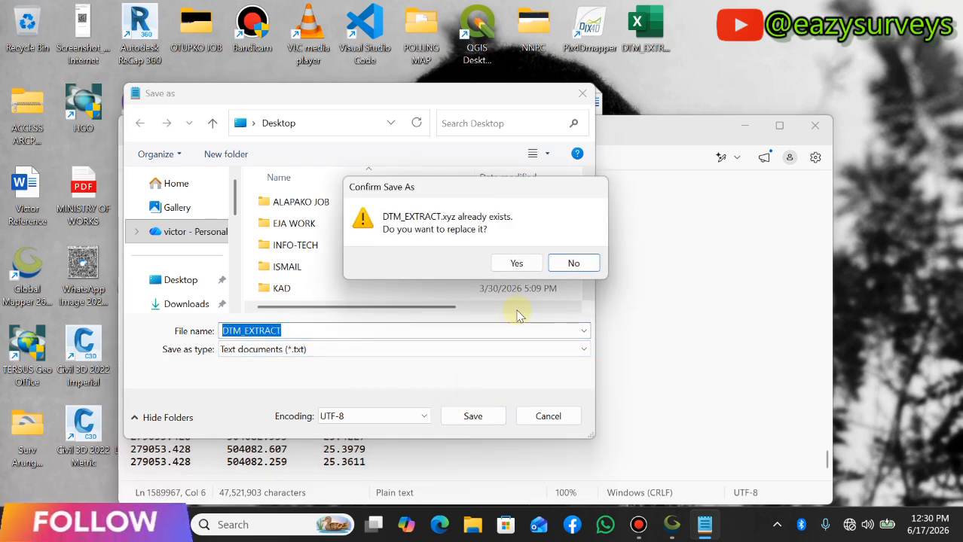
{"action": "left_click", "coordinate": [522, 261]}
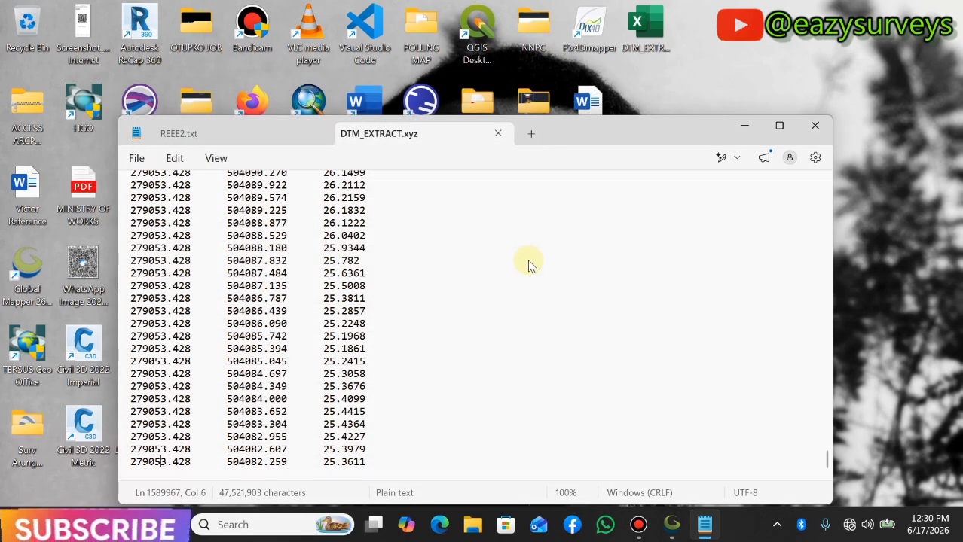
Open the DTM_EXTRACT file from the desktop in Excel and accept the incomplete load
{"action": "left_click", "coordinate": [743, 126]}
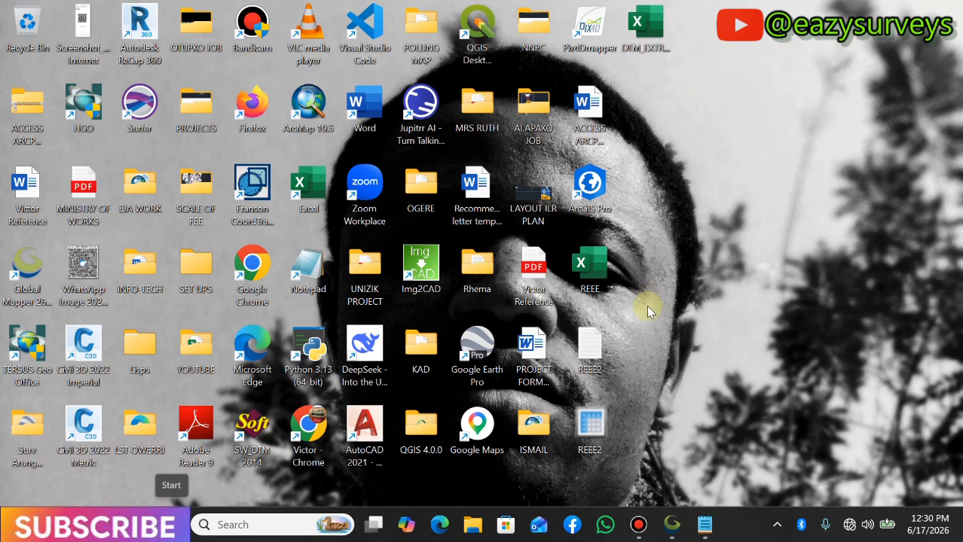
{"action": "right_click", "coordinate": [650, 25]}
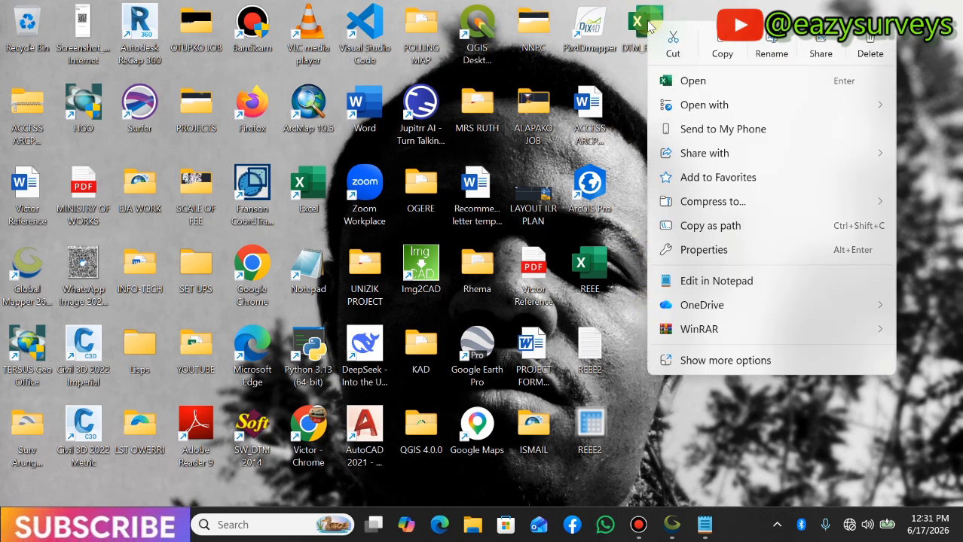
{"action": "left_click", "coordinate": [686, 83]}
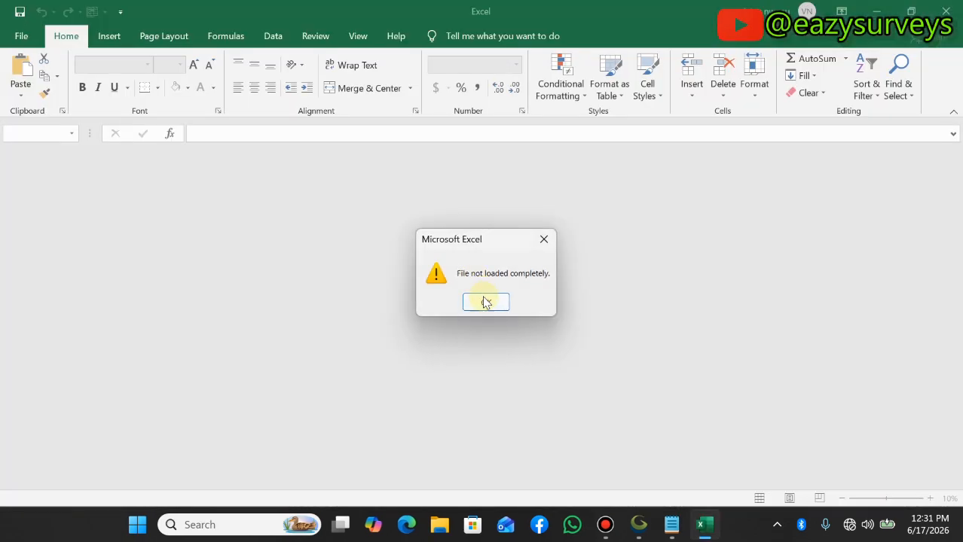
{"action": "left_click", "coordinate": [486, 300]}
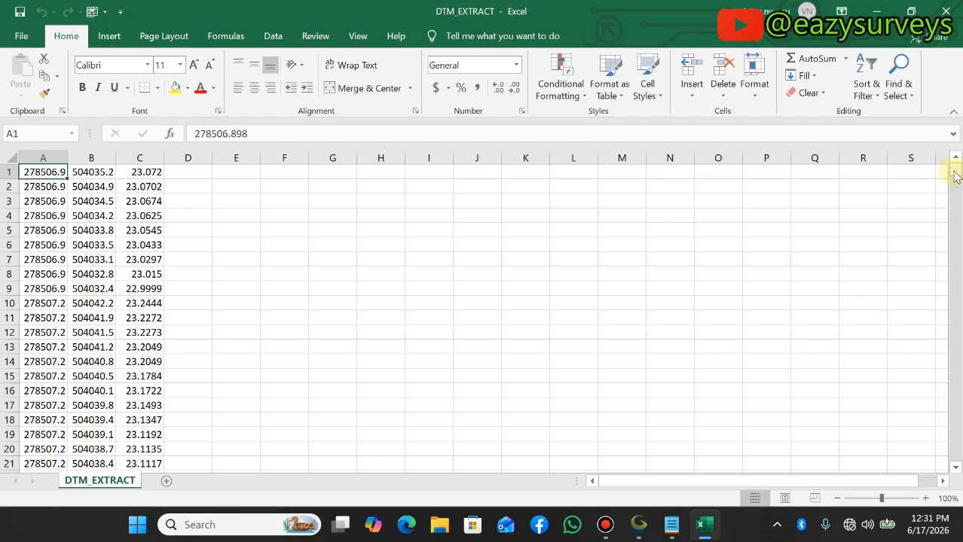
Check the DTM_EXTRACT worksheet down to its last row of coordinates, then minimize Excel
{"action": "left_click_drag", "start_coordinate": [955, 176], "coordinate": [941, 457]}
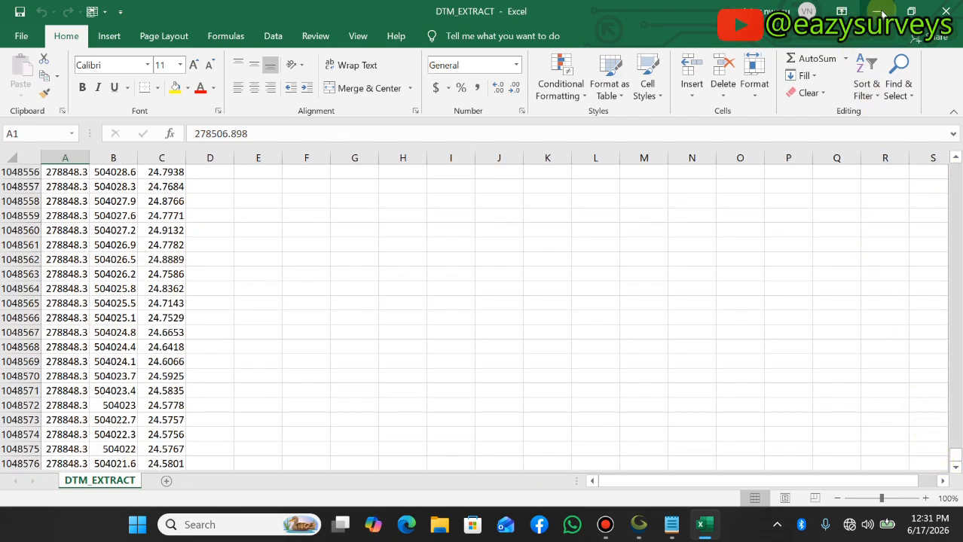
{"action": "left_click", "coordinate": [878, 12]}
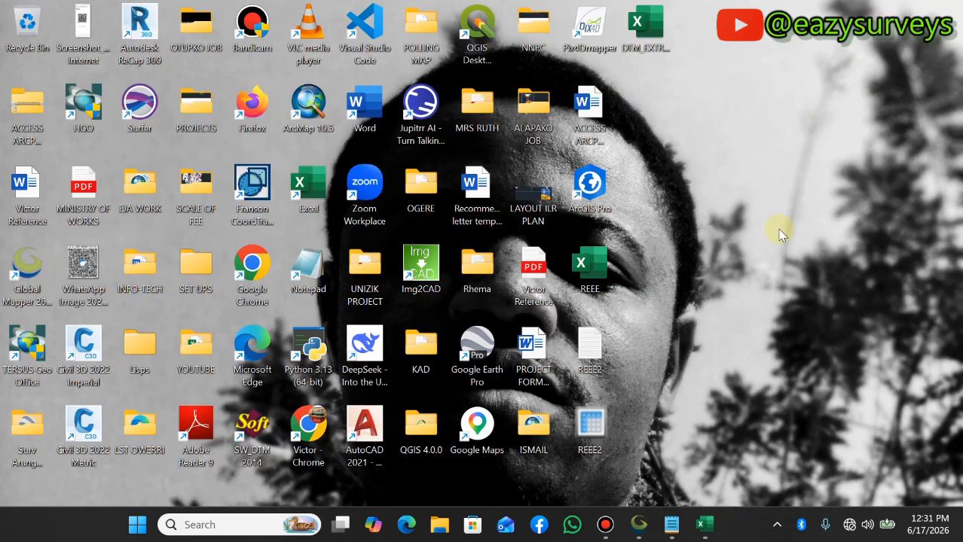
{"action": "left_click", "coordinate": [701, 525]}
{"action": "left_click", "coordinate": [878, 11]}
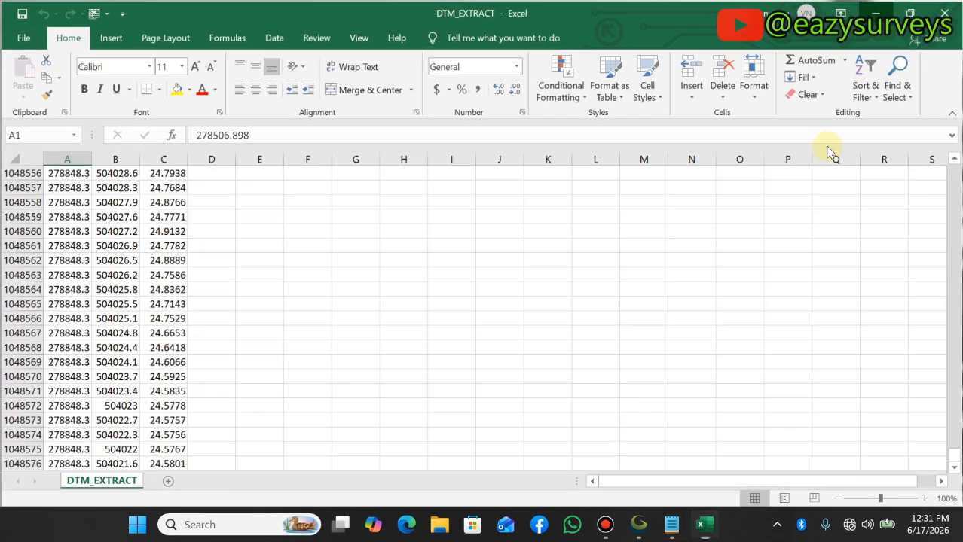
Switch back to Global Mapper and examine the TRAINING_dtm.tif terrain at different scales
{"action": "left_click", "coordinate": [638, 523]}
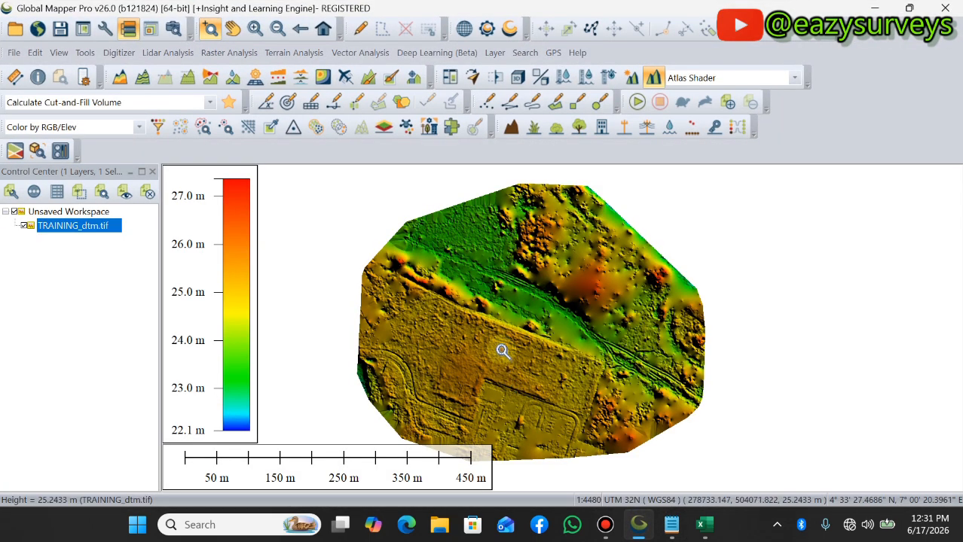
{"action": "scroll", "coordinate": [502, 351], "scroll_direction": "up", "scroll_amount": 1}
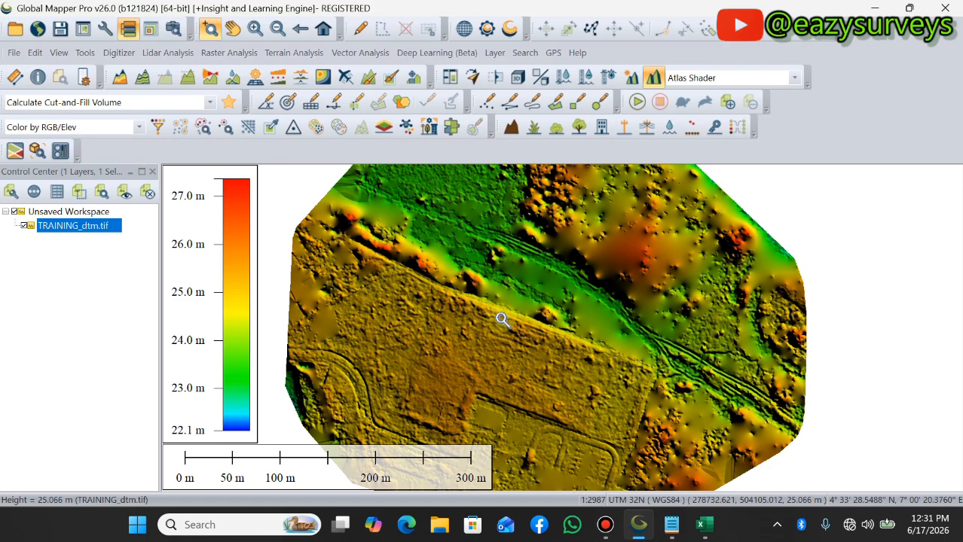
{"action": "scroll", "coordinate": [501, 318], "scroll_direction": "down", "scroll_amount": 2}
{"action": "scroll", "coordinate": [502, 316], "scroll_direction": "up", "scroll_amount": 2}
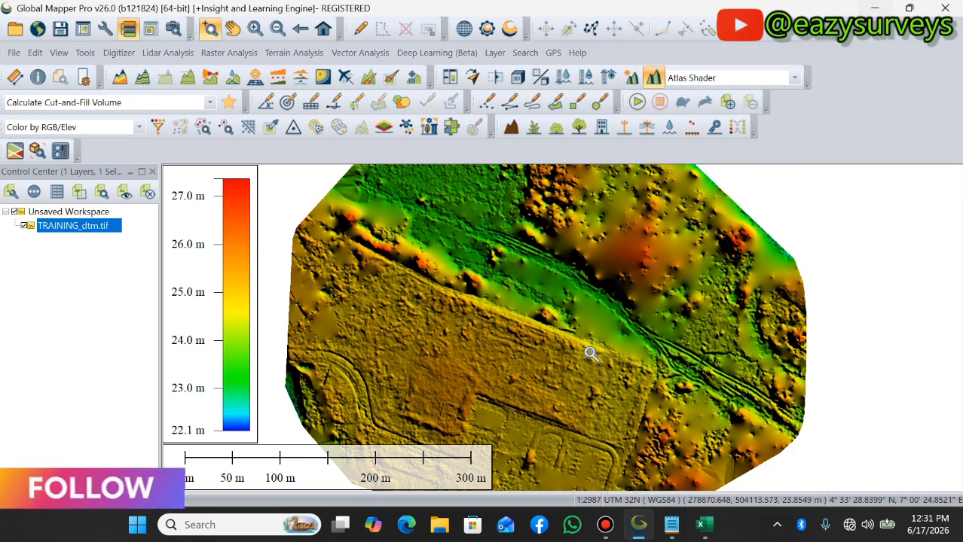
{"action": "left_click", "coordinate": [872, 8]}
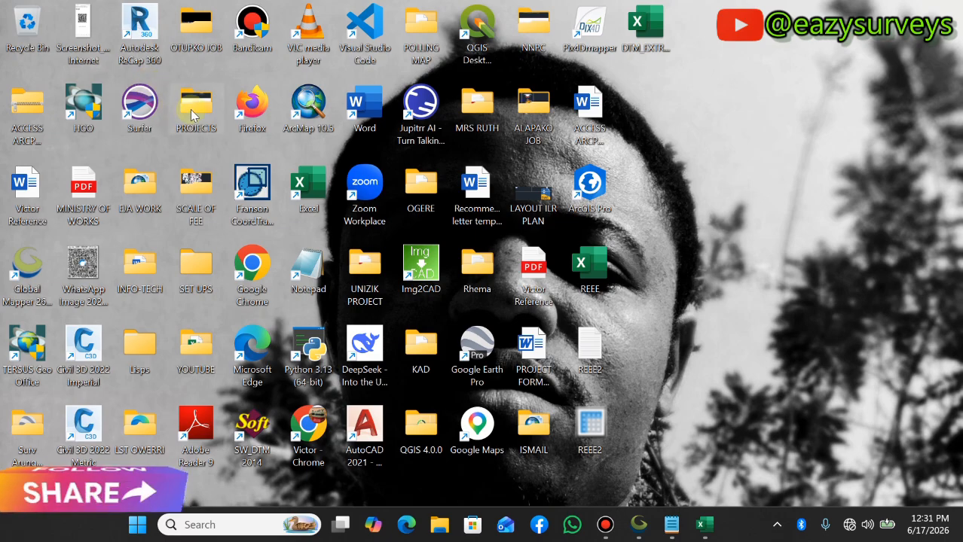
{"action": "left_click", "coordinate": [638, 525]}
{"action": "scroll", "coordinate": [482, 334], "scroll_direction": "down", "scroll_amount": 2}
{"action": "scroll", "coordinate": [482, 334], "scroll_direction": "up", "scroll_amount": 4}
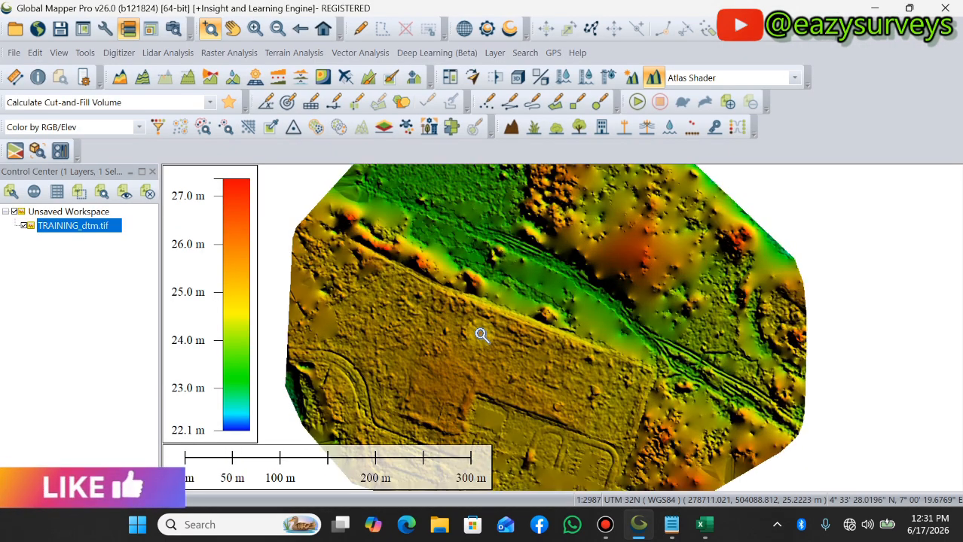